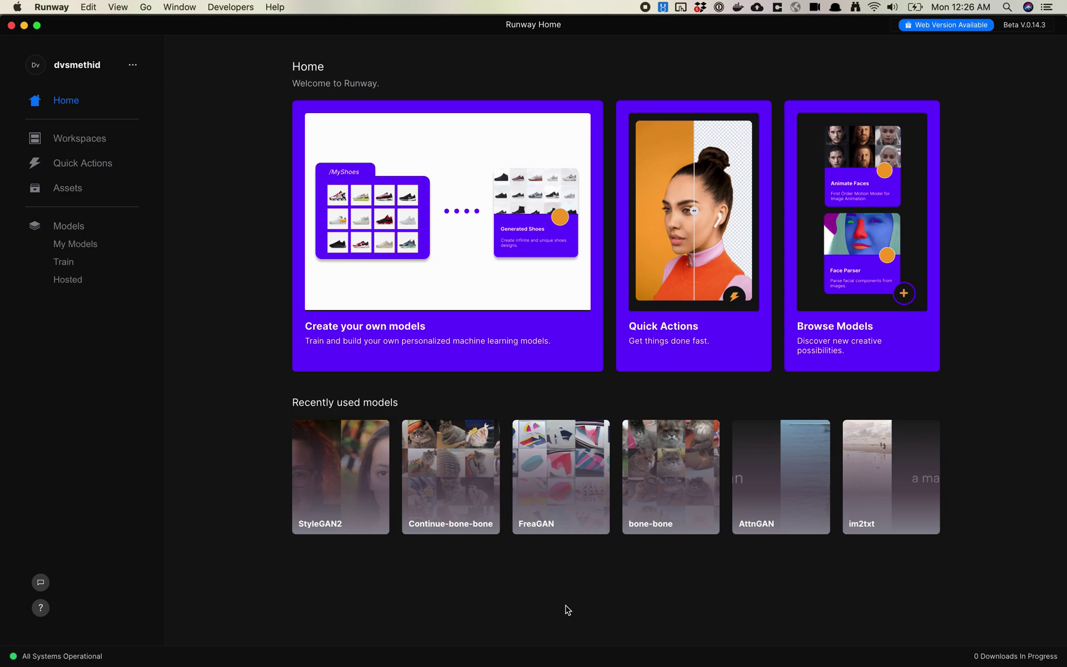
Step: Browse the My Models grid and open the Metamorphik3 StyleGAN2 model's overview page
{"action": "left_click", "coordinate": [70, 248]}
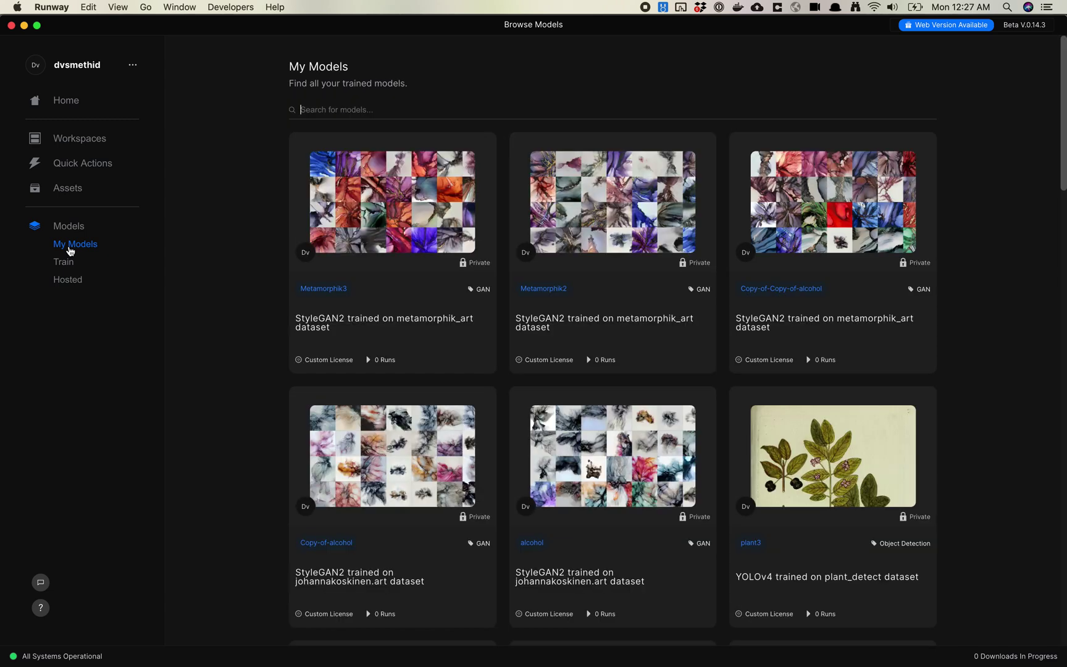
{"action": "mouse_move", "coordinate": [786, 284]}
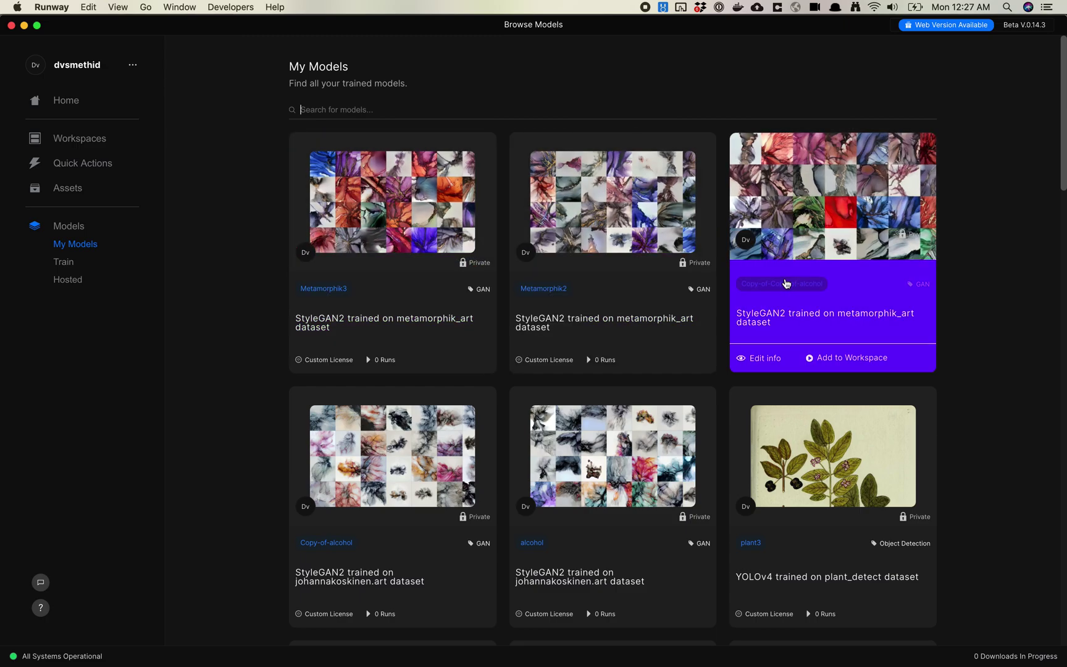
{"action": "scroll", "coordinate": [786, 283], "scroll_direction": "down", "scroll_amount": 10}
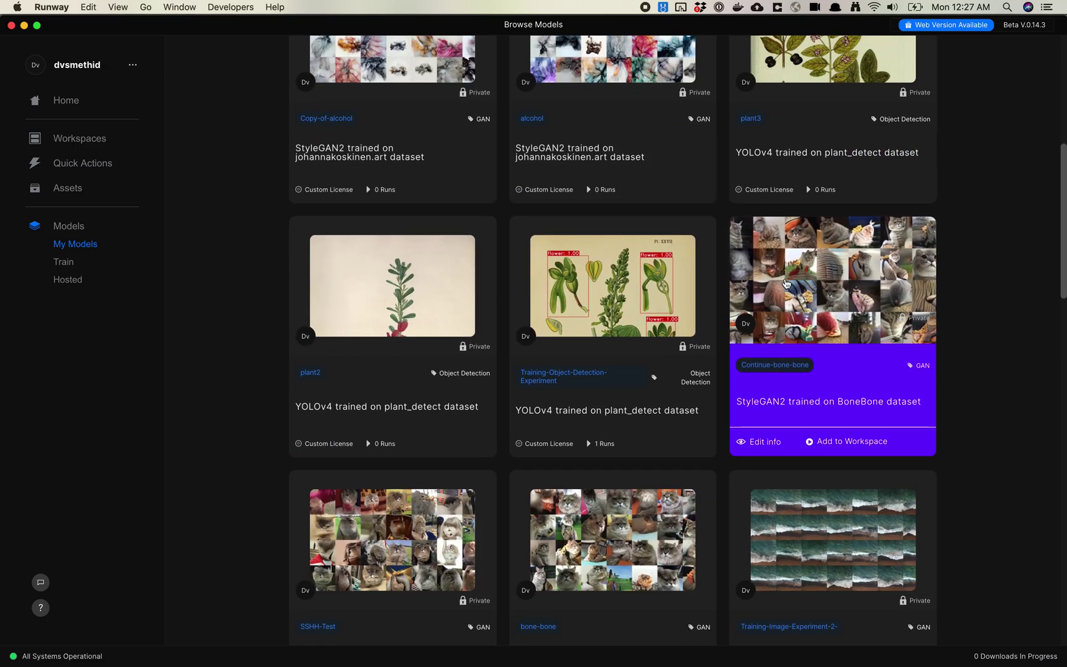
{"action": "scroll", "coordinate": [786, 284], "scroll_direction": "down", "scroll_amount": 5}
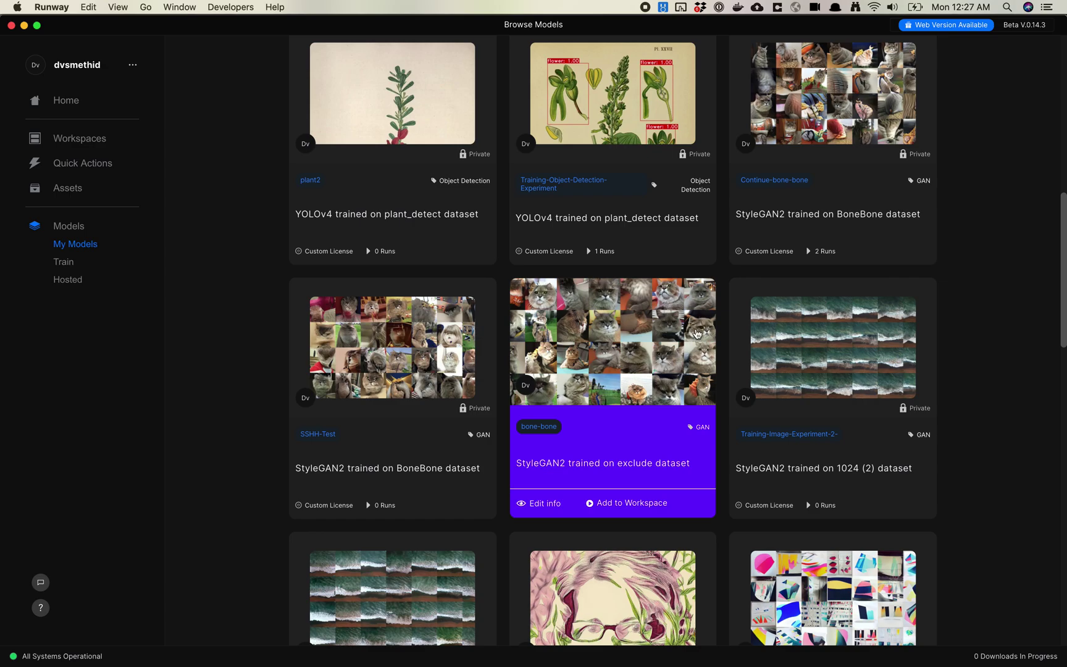
{"action": "scroll", "coordinate": [697, 337], "scroll_direction": "up", "scroll_amount": 4}
{"action": "scroll", "coordinate": [707, 221], "scroll_direction": "up", "scroll_amount": 6}
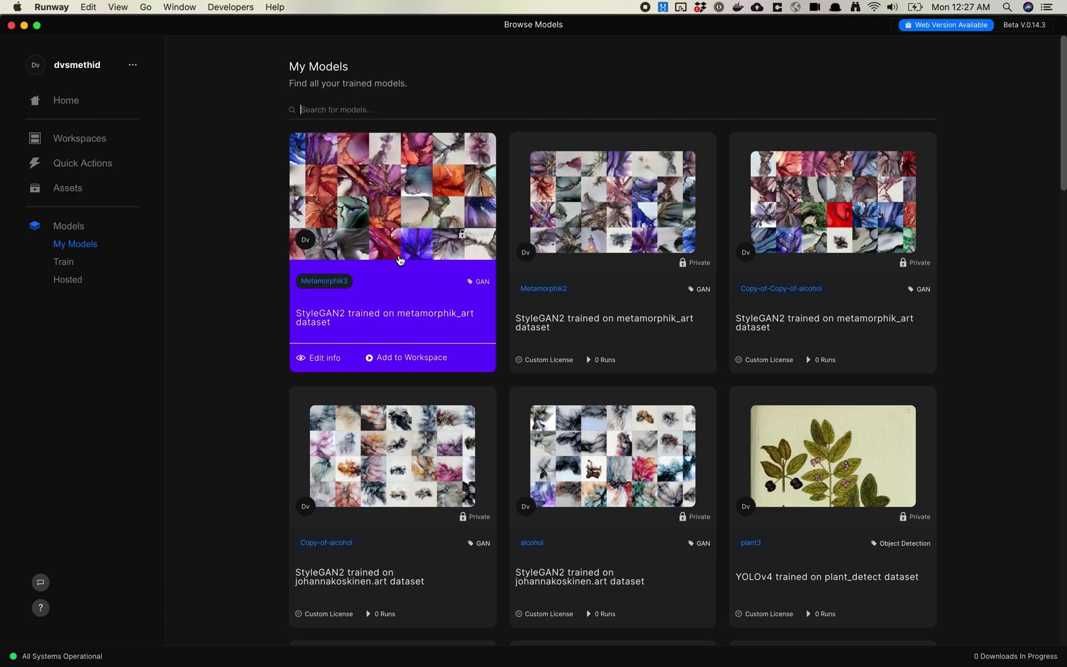
{"action": "left_click", "coordinate": [322, 356]}
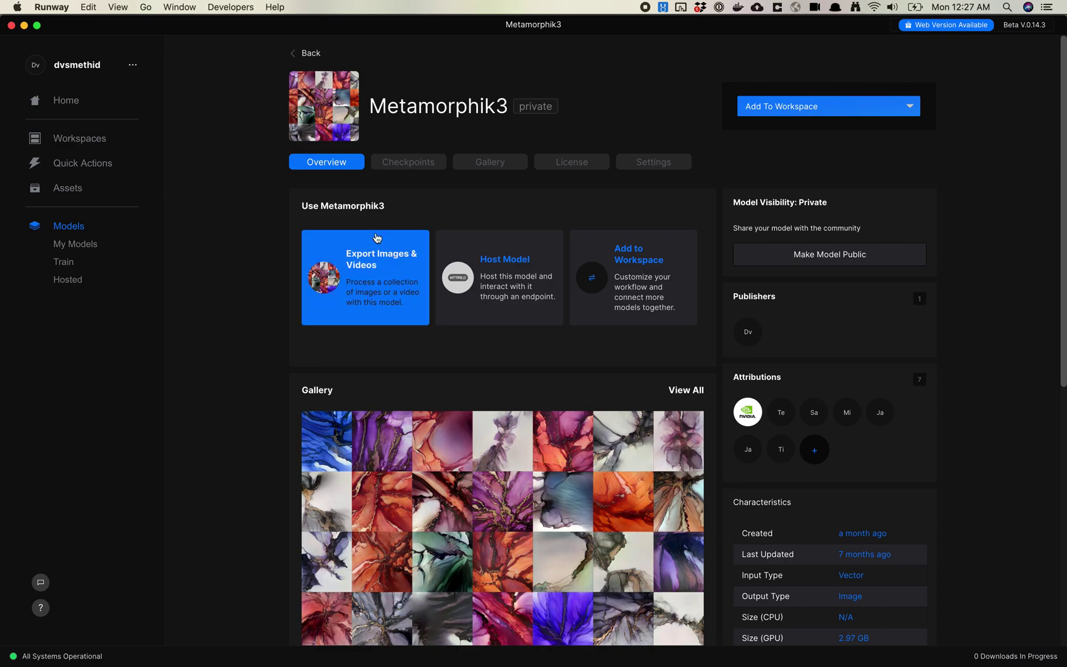
Step: Show Metamorphik3's Checkpoints tab and start uploading a new checkpoint
{"action": "left_click", "coordinate": [396, 167]}
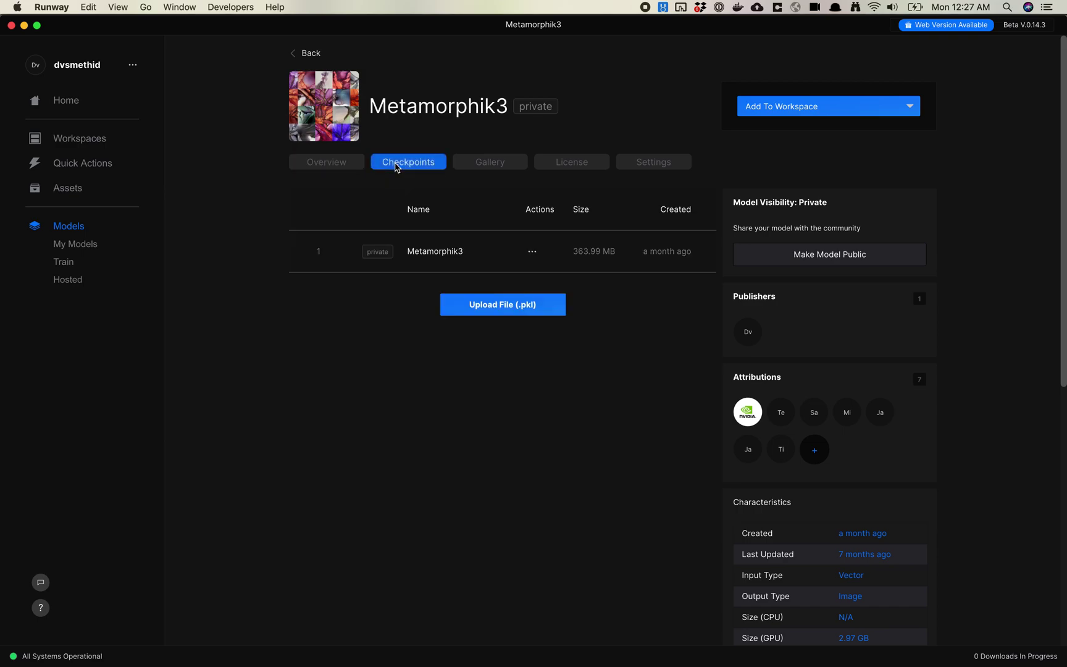
{"action": "left_click", "coordinate": [494, 309]}
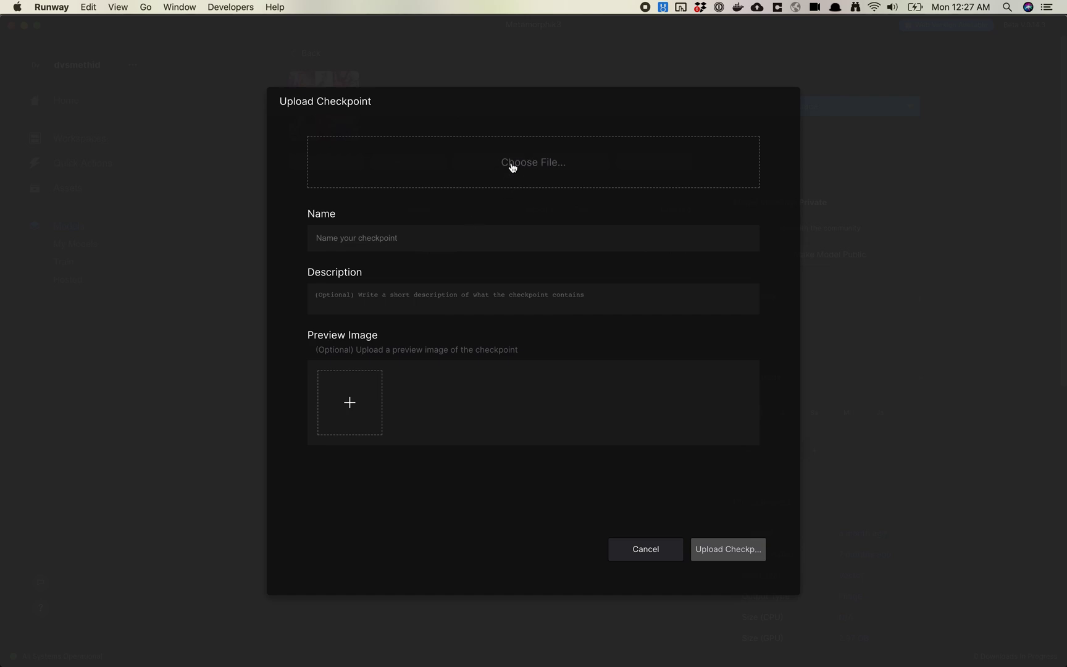
Step: Attach Continue-bone-bone.pkl from Downloads as the checkpoint file to upload
{"action": "left_click", "coordinate": [511, 167]}
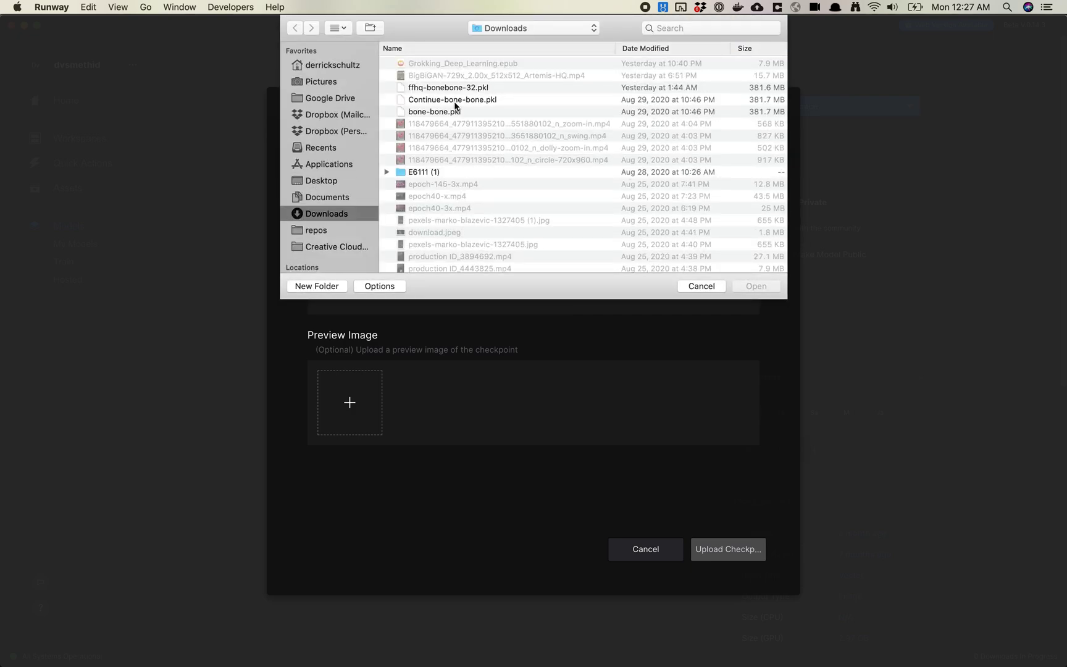
{"action": "left_click", "coordinate": [435, 102]}
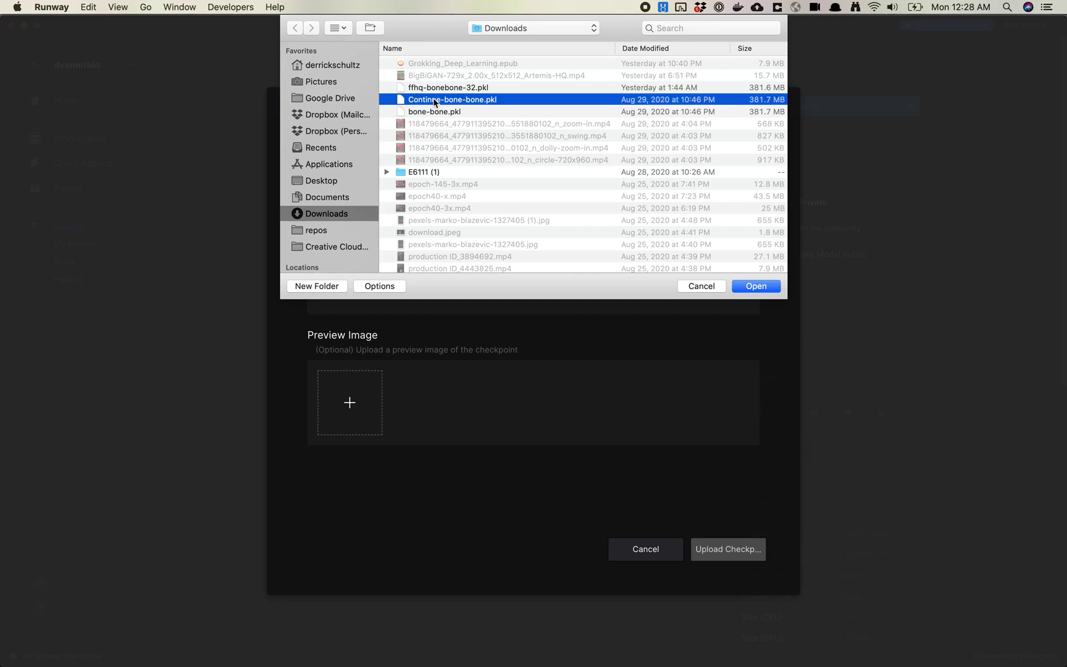
{"action": "left_click", "coordinate": [757, 286]}
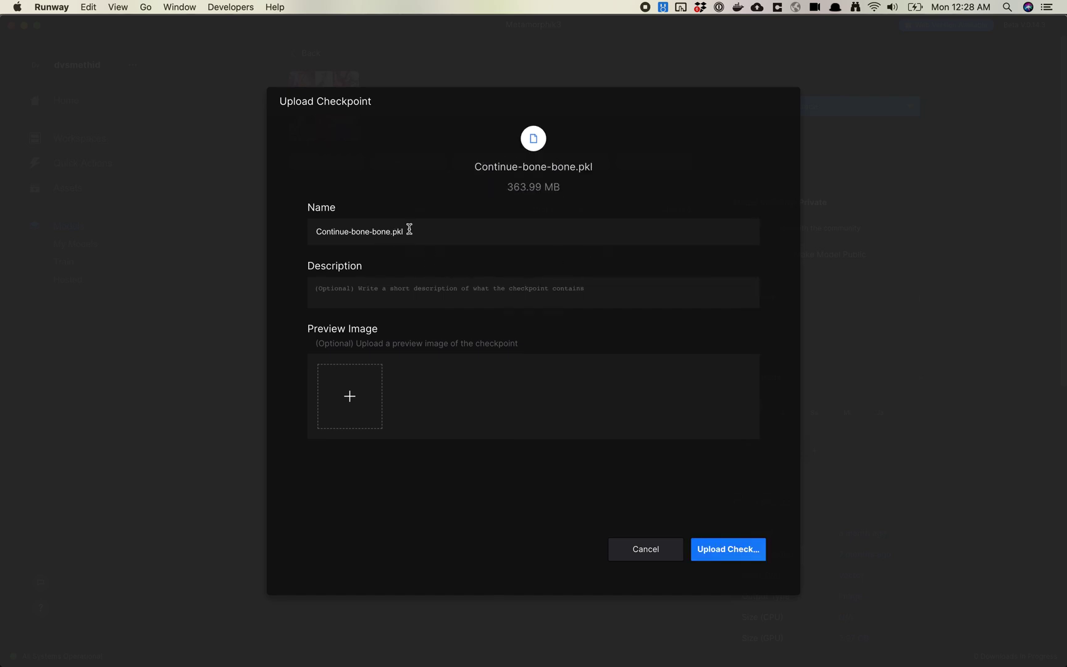
{"action": "left_click", "coordinate": [407, 229]}
Step: Rename the uploaded checkpoint to BoneBone-1024.pkl
{"action": "left_click", "coordinate": [409, 230]}
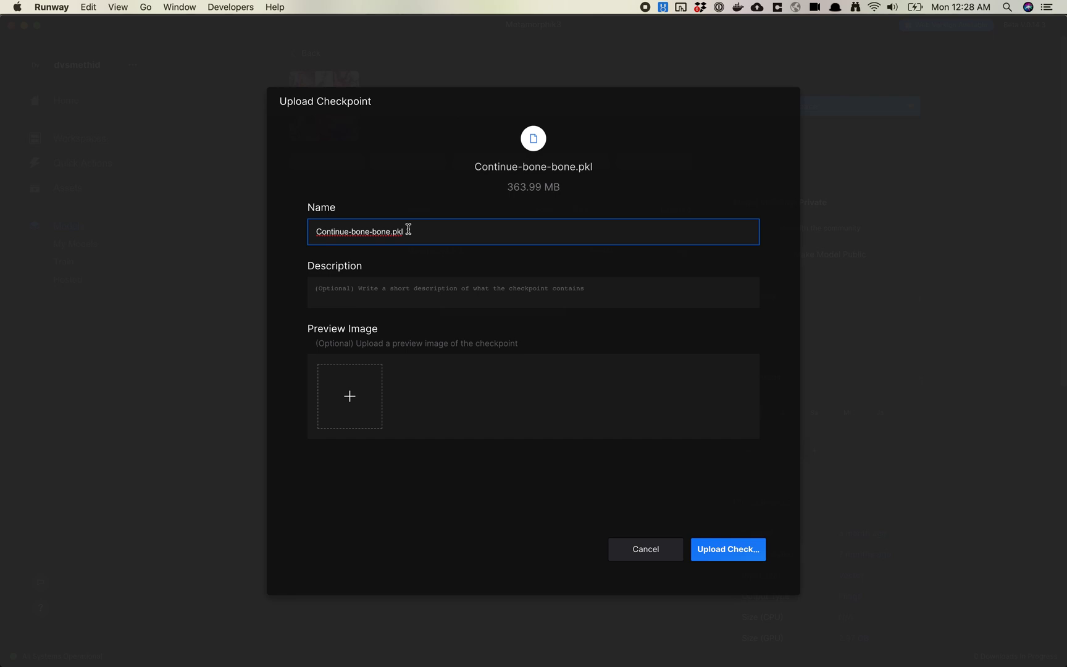
{"action": "left_click_drag", "start_coordinate": [391, 229], "coordinate": [311, 229]}
{"action": "type", "text": "BoneBone-1024-12k"}
{"action": "left_click", "coordinate": [324, 290]}
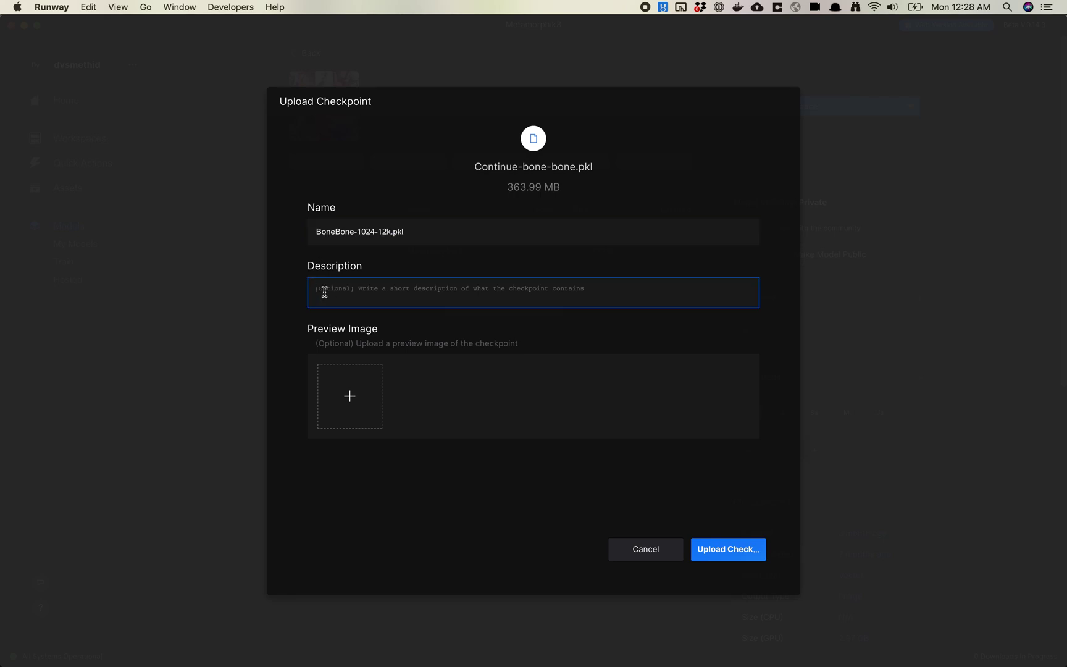
{"action": "left_click", "coordinate": [388, 233]}
{"action": "left_click", "coordinate": [381, 231]}
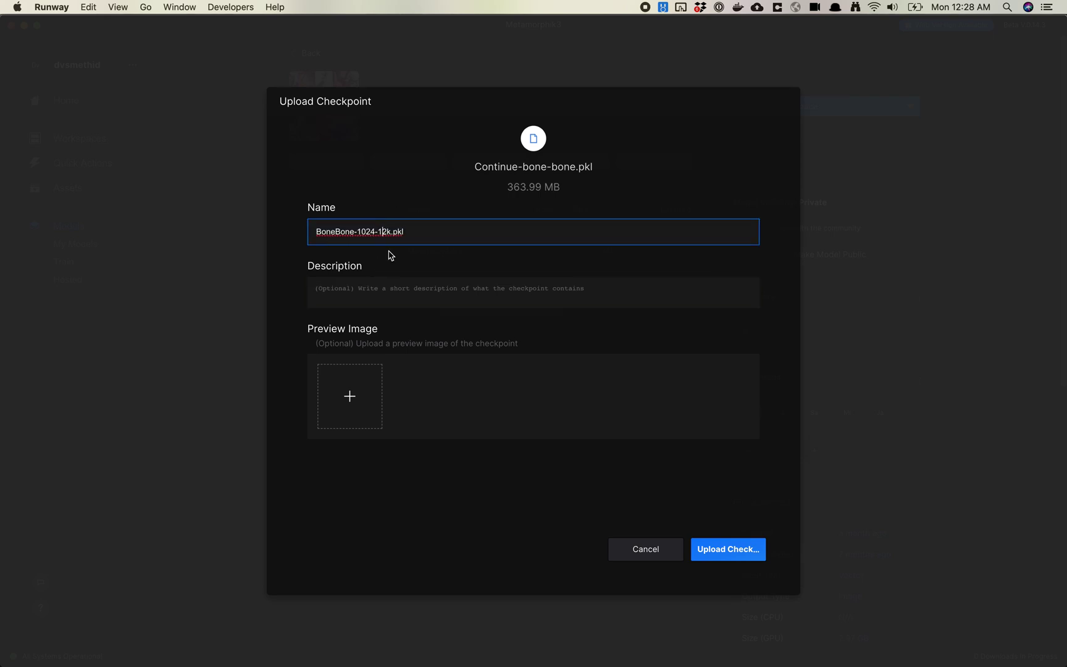
{"action": "key", "text": "Delete"}
{"action": "key", "text": "Delete"}
{"action": "key", "text": "BackSpace"}
{"action": "key", "text": "BackSpace"}
Step: Describe the checkpoint as 'Trained for 12k steps' and start the upload
{"action": "left_click", "coordinate": [393, 297]}
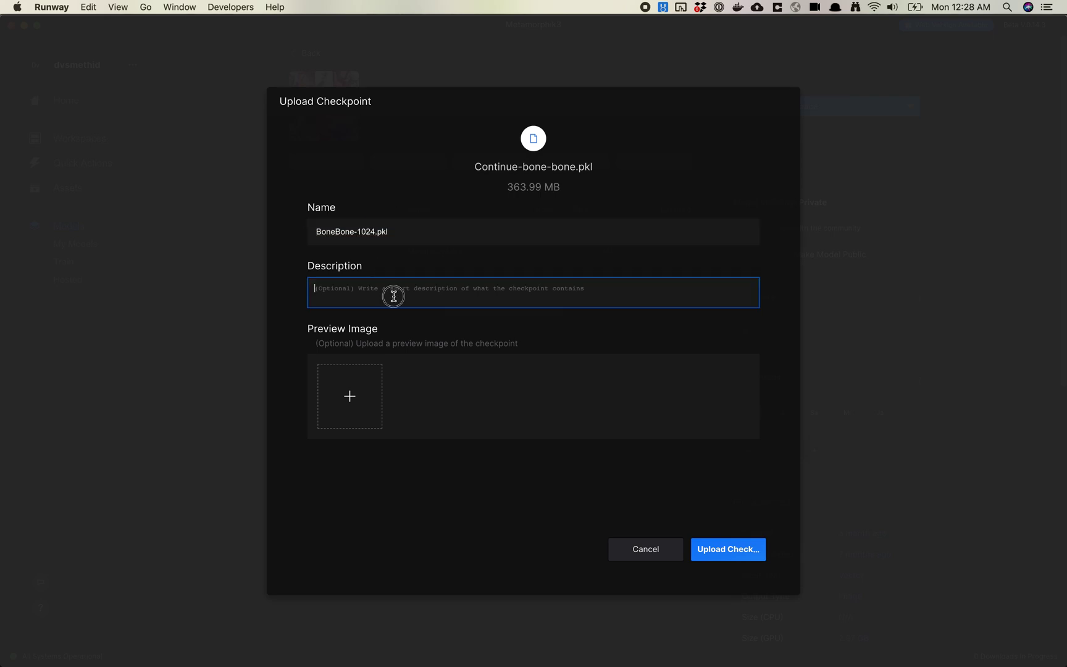
{"action": "type", "text": "TGrained for "}
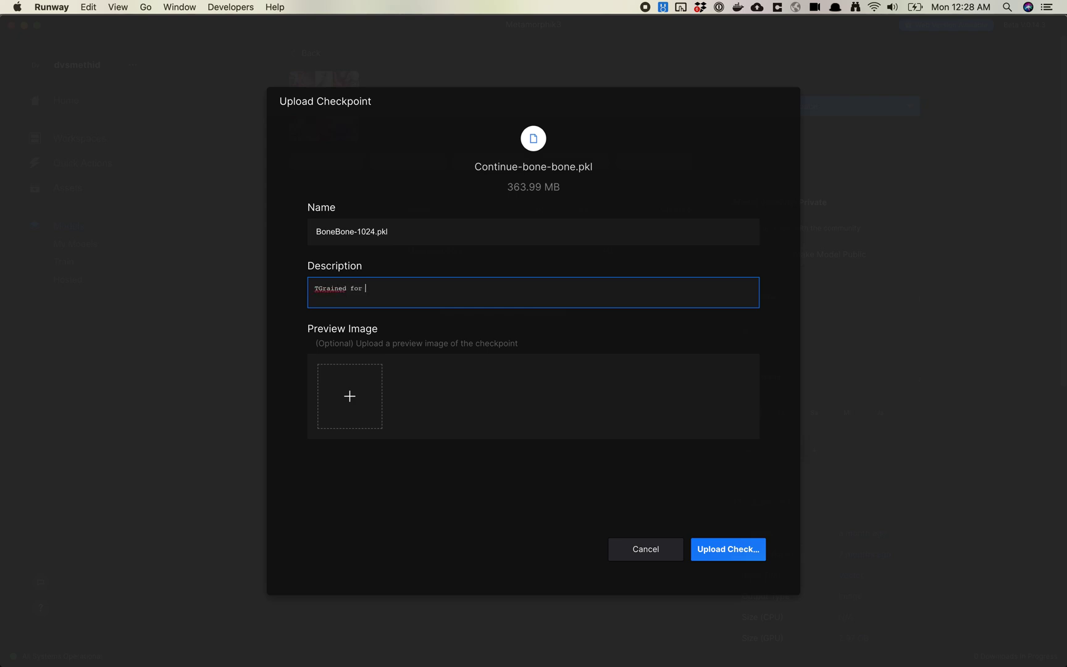
{"action": "type", "text": "12k steps"}
{"action": "left_click", "coordinate": [322, 288]}
{"action": "key", "text": "BackSpace"}
{"action": "left_click", "coordinate": [714, 549]}
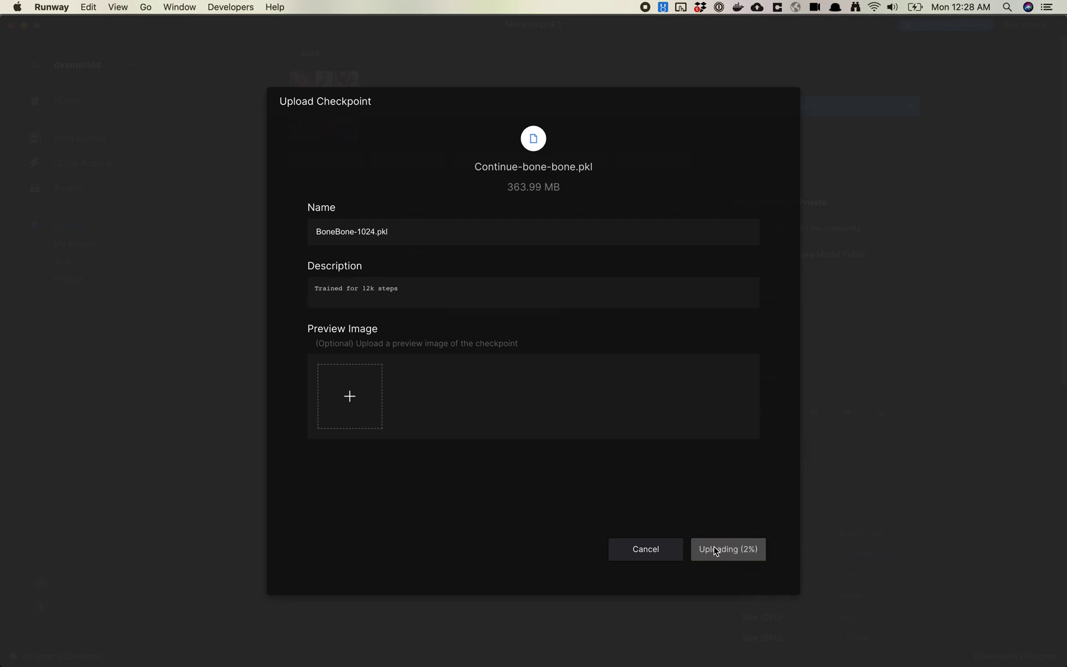
{"action": "left_click", "coordinate": [823, 548]}
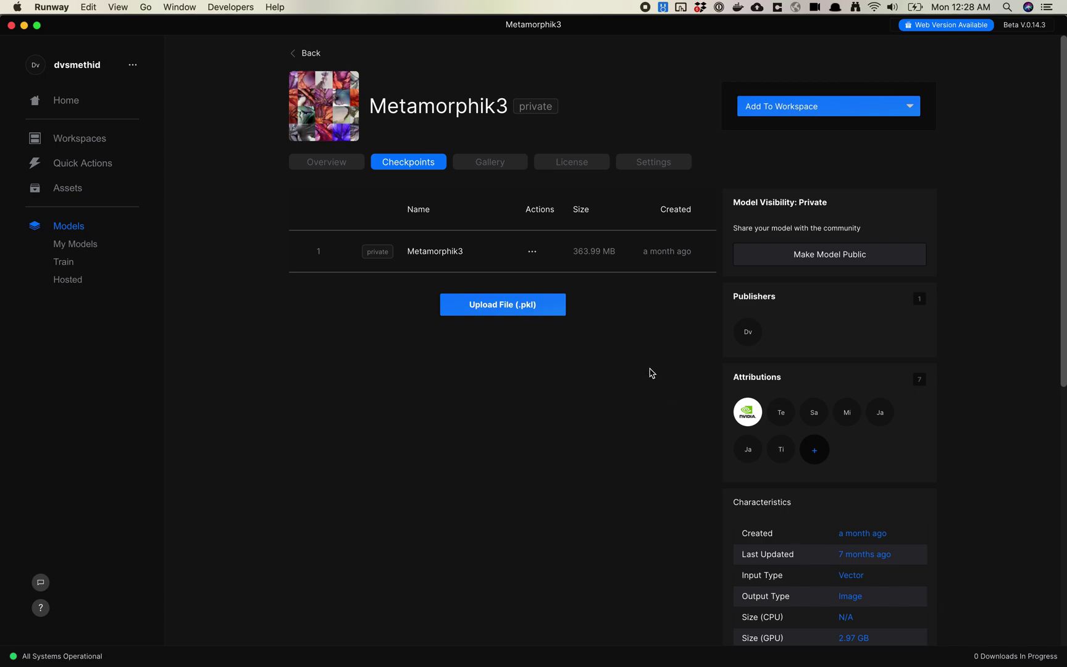
Step: Delete the Continue-bone-bone.pkl checkpoint and return to the model's Overview page
{"action": "left_click", "coordinate": [530, 310]}
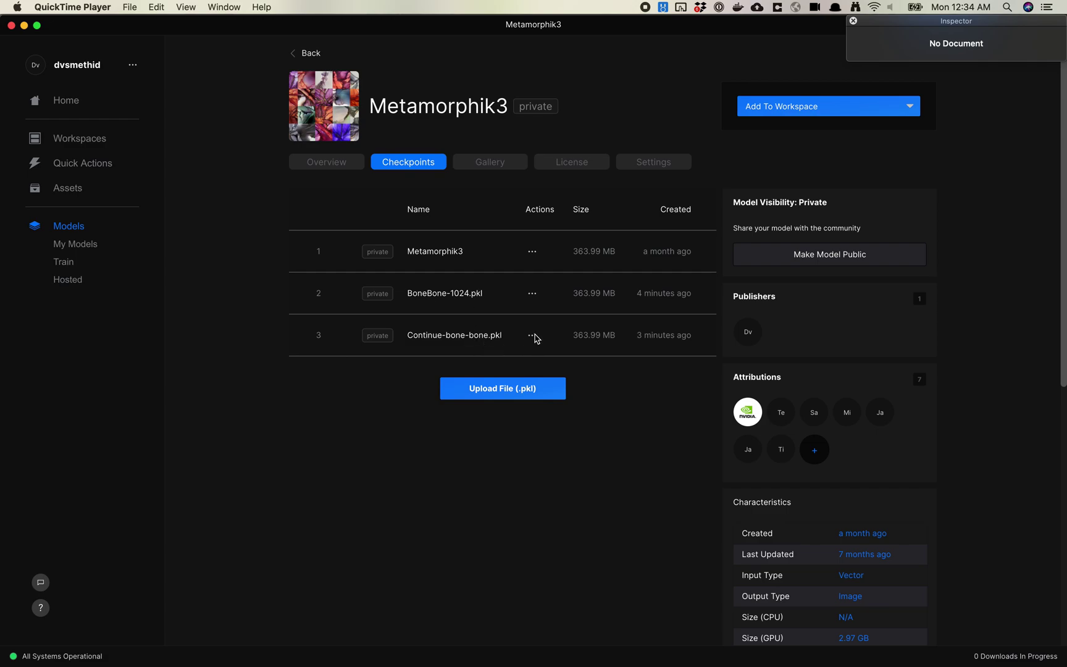
{"action": "left_click", "coordinate": [533, 337]}
{"action": "left_click", "coordinate": [532, 338]}
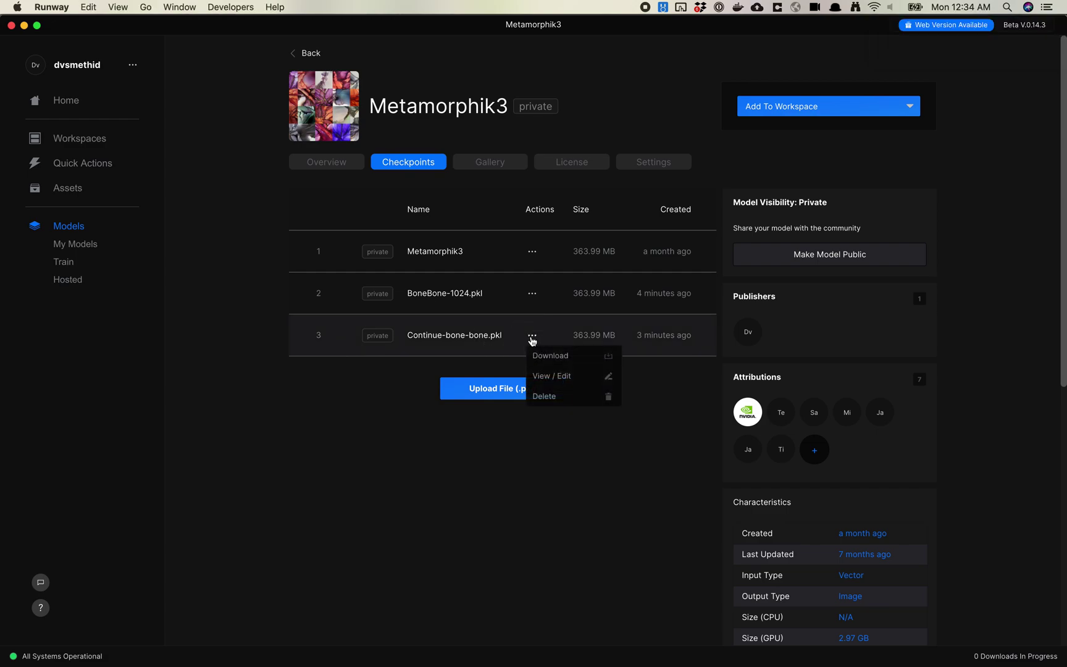
{"action": "left_click", "coordinate": [541, 396]}
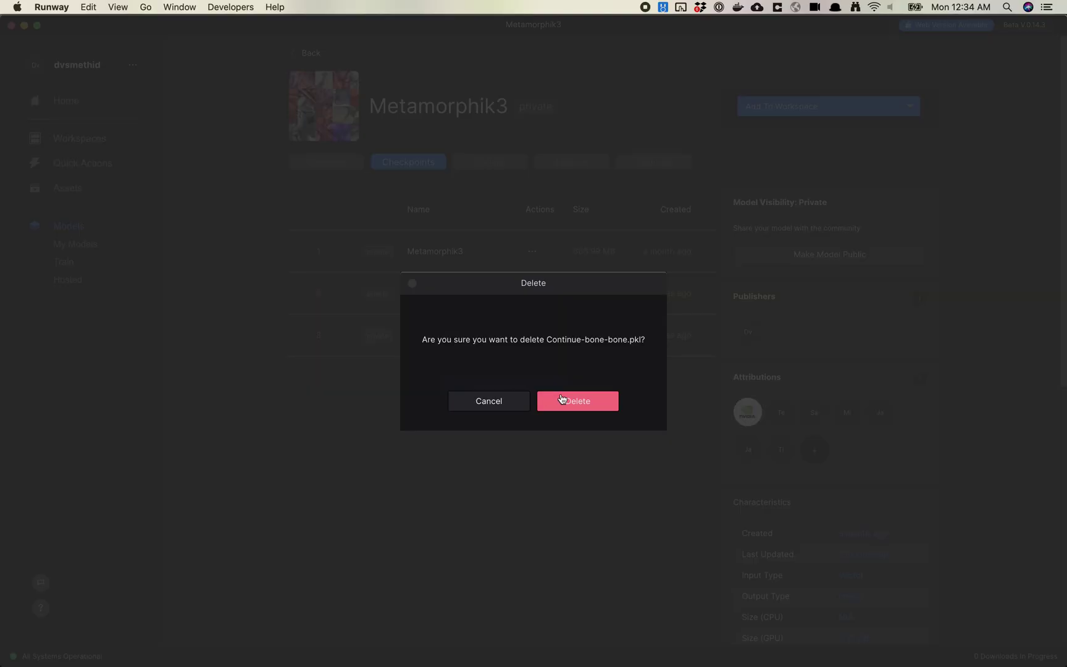
{"action": "left_click", "coordinate": [563, 400]}
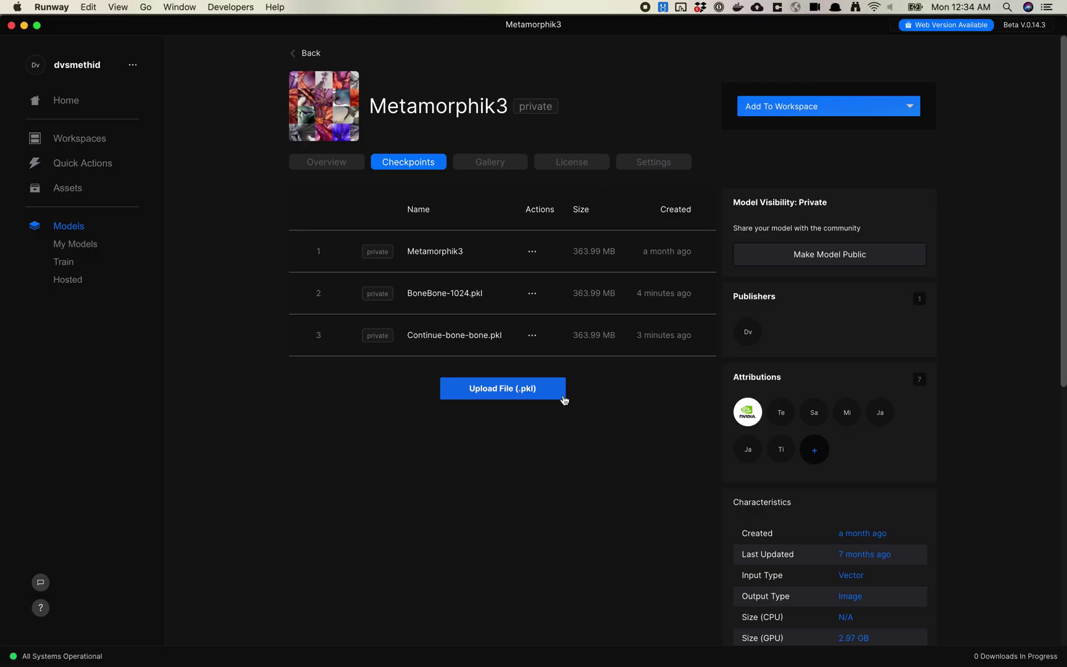
{"action": "left_click", "coordinate": [318, 170]}
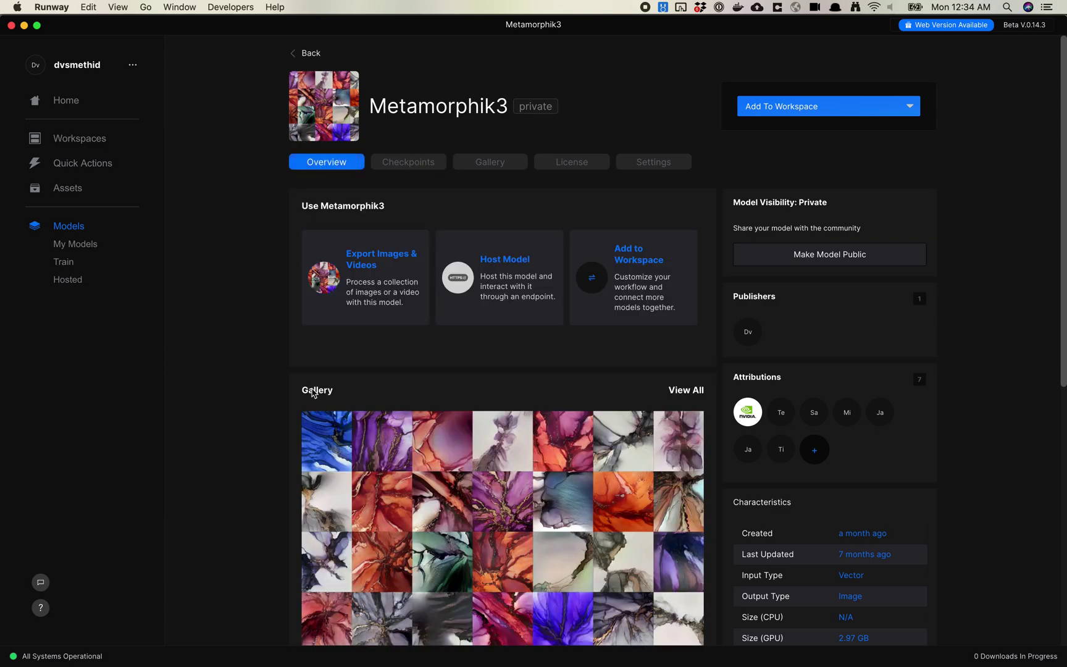
{"action": "scroll", "coordinate": [313, 393], "scroll_direction": "down", "scroll_amount": 5}
{"action": "scroll", "coordinate": [313, 393], "scroll_direction": "up", "scroll_amount": 5}
{"action": "left_click", "coordinate": [404, 167]}
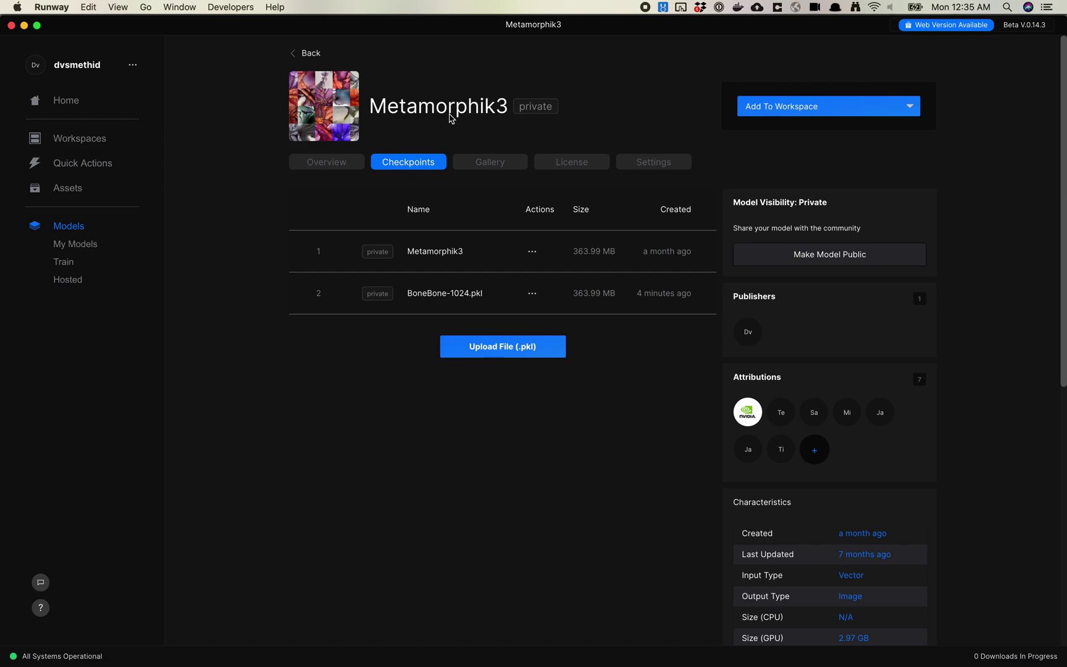
Step: From the Settings page, replace the name Metamorphik3 with My_StyleGAN2 and confirm
{"action": "left_click", "coordinate": [646, 164]}
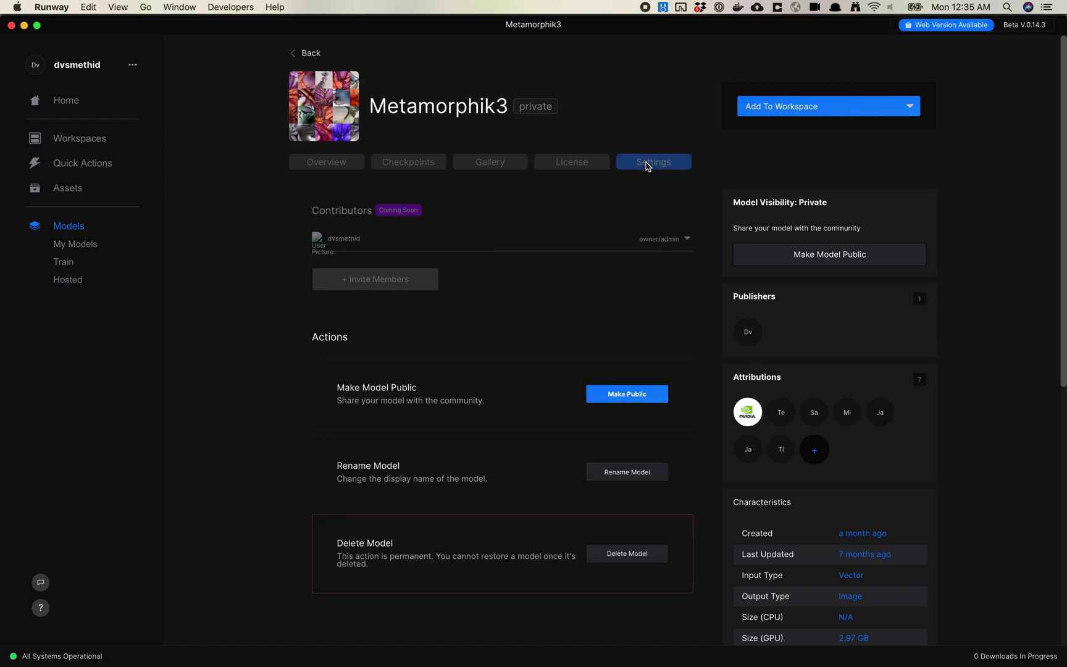
{"action": "left_click", "coordinate": [609, 475]}
{"action": "left_click", "coordinate": [516, 362]}
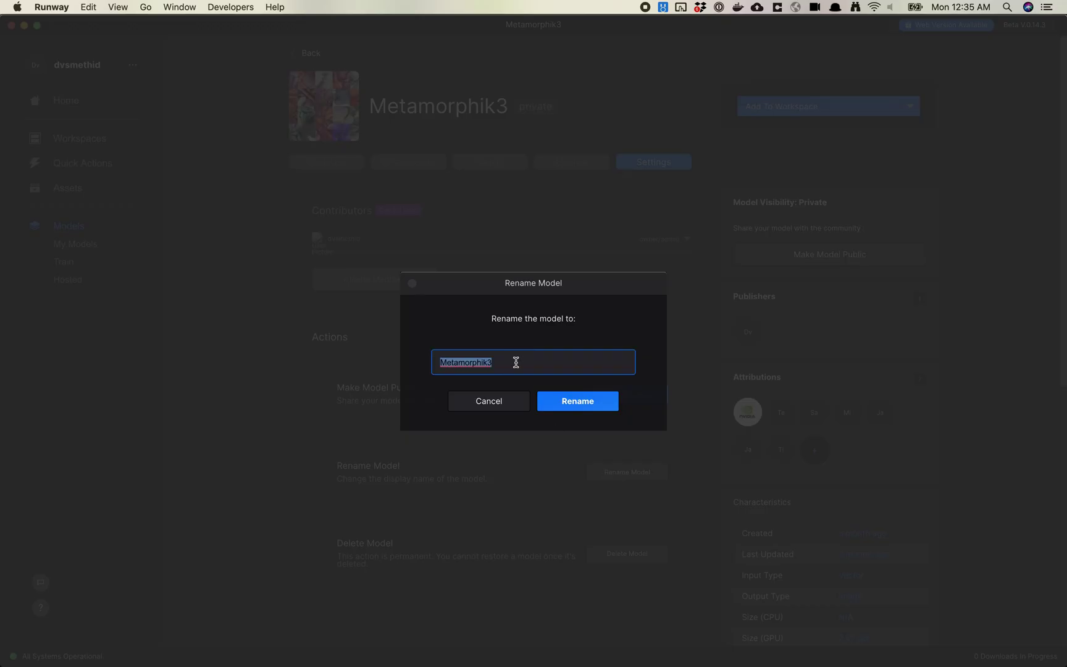
{"action": "type", "text": "My_StyleGAN@"}
{"action": "key", "text": "BackSpace"}
{"action": "type", "text": "2"}
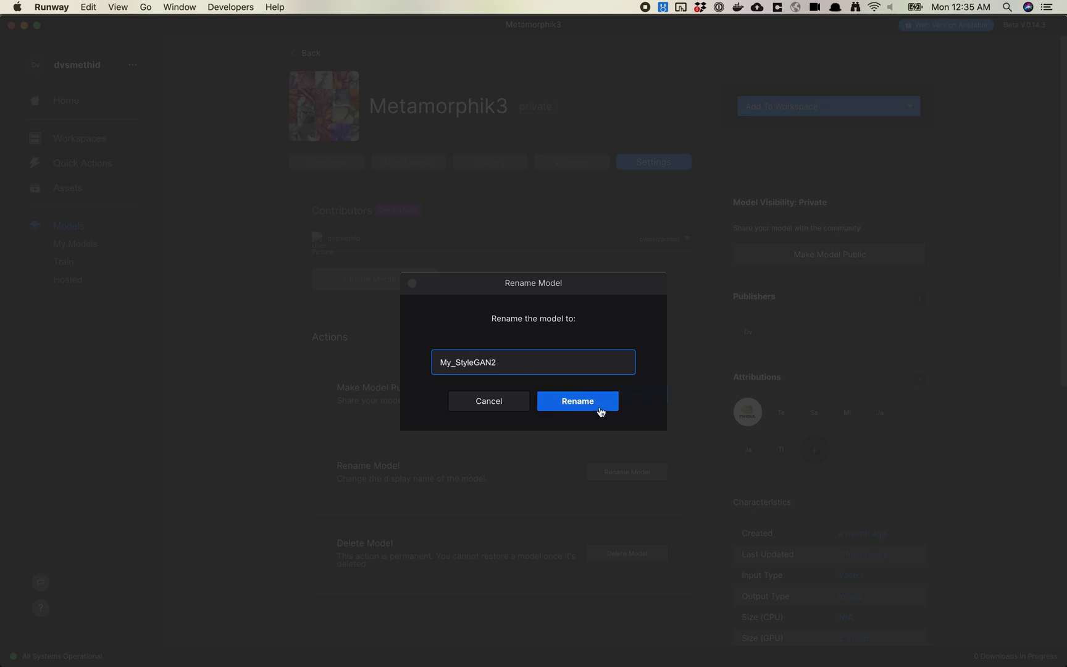
{"action": "left_click", "coordinate": [601, 408]}
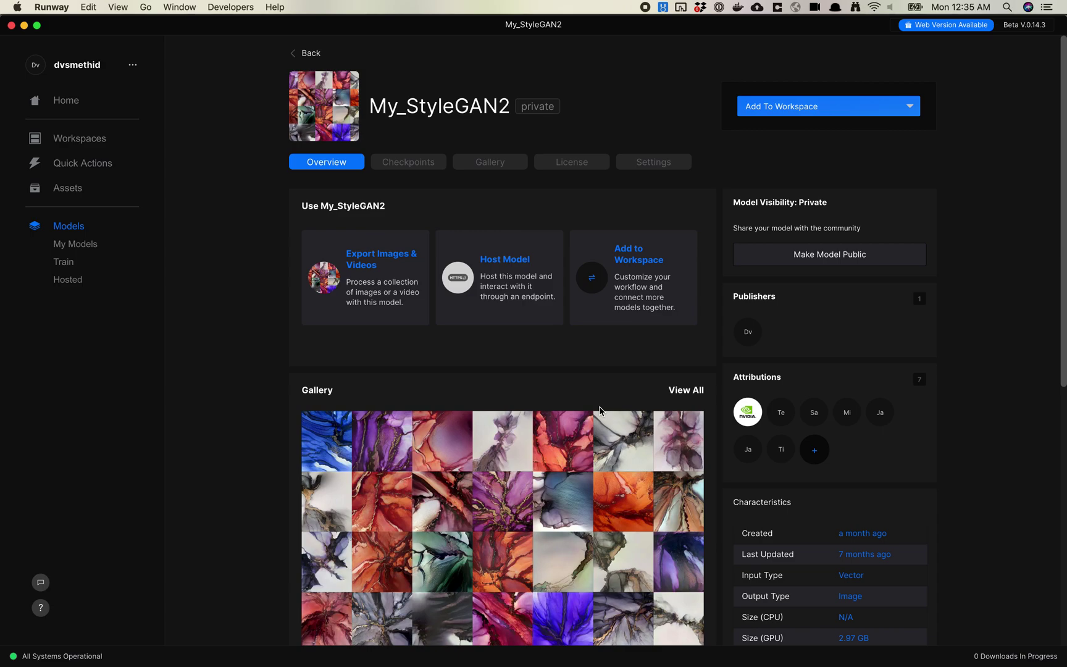
Step: Create the Boysenberry Rayonism workspace with My_StyleGAN2 and bring up its sidebar options
{"action": "left_click", "coordinate": [798, 106]}
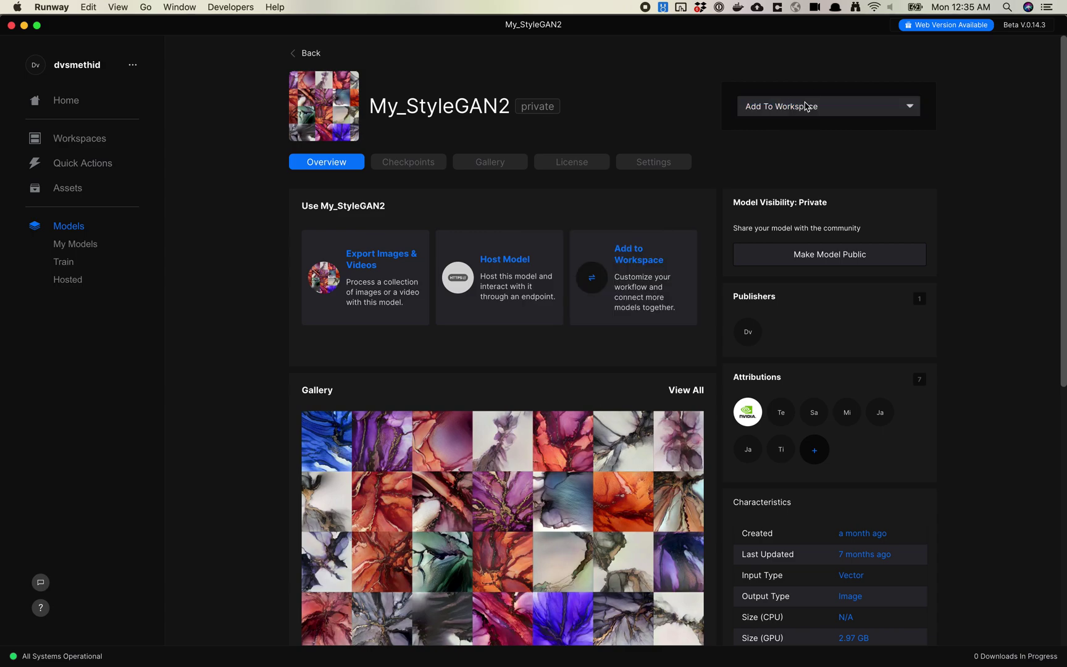
{"action": "left_click", "coordinate": [789, 192]}
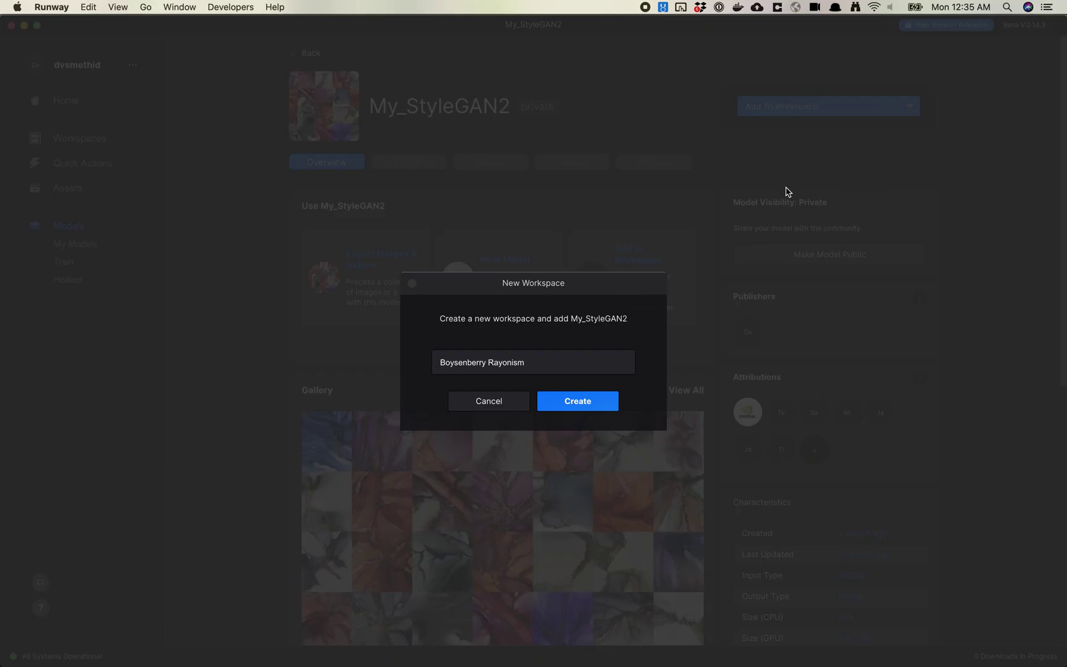
{"action": "left_click", "coordinate": [571, 408]}
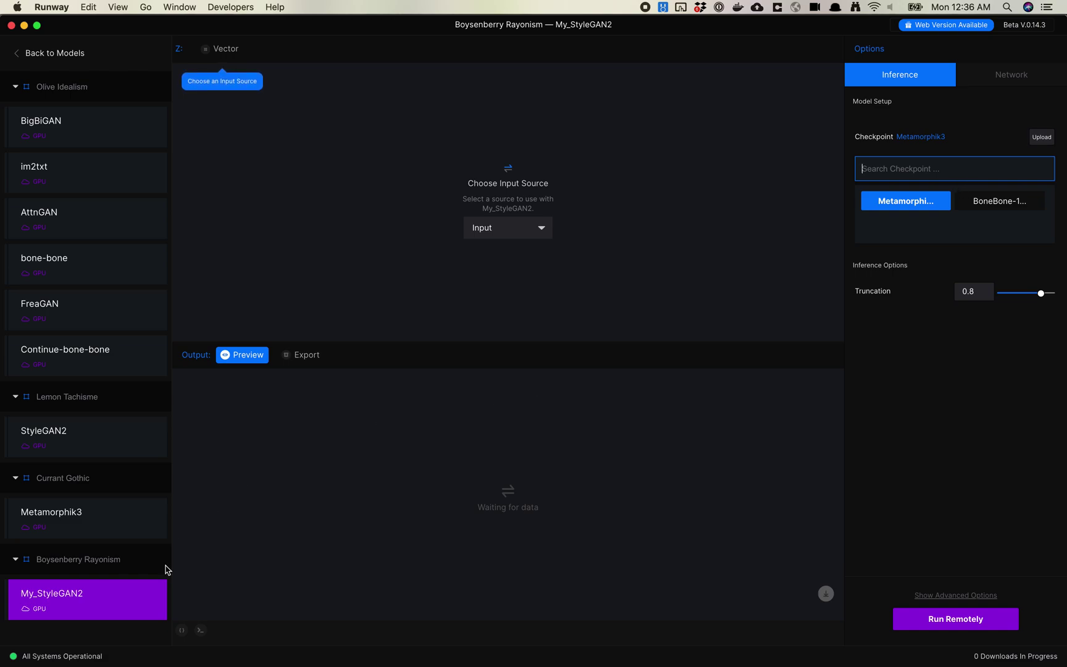
{"action": "right_click", "coordinate": [148, 598]}
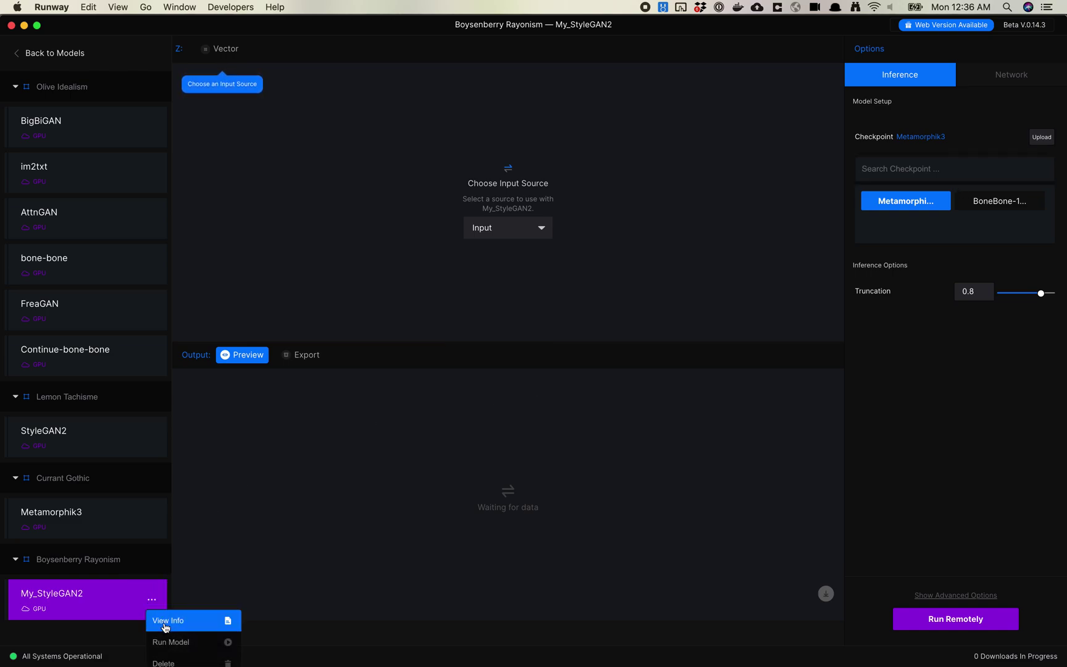